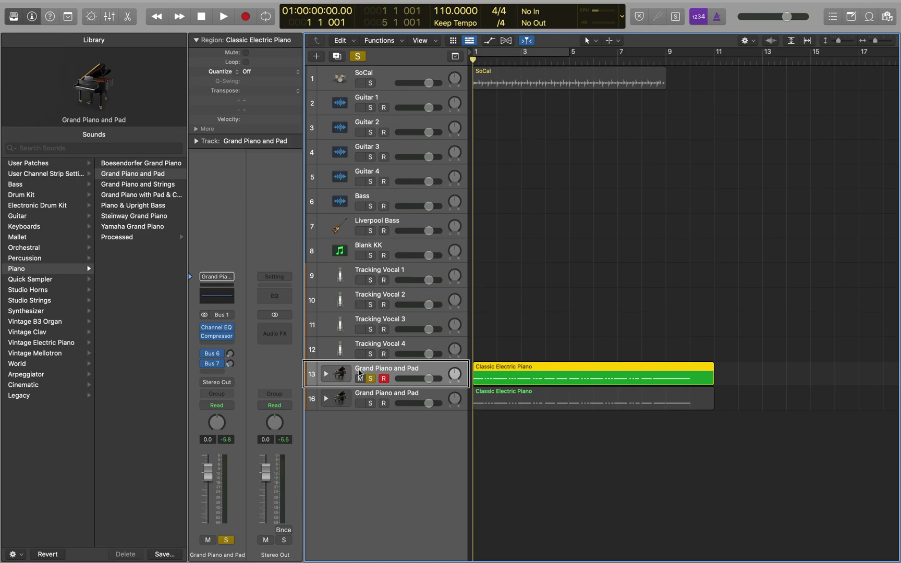
# Play and compare both Grand Piano and Pad takes, then return to the first take
pyautogui.press('space')
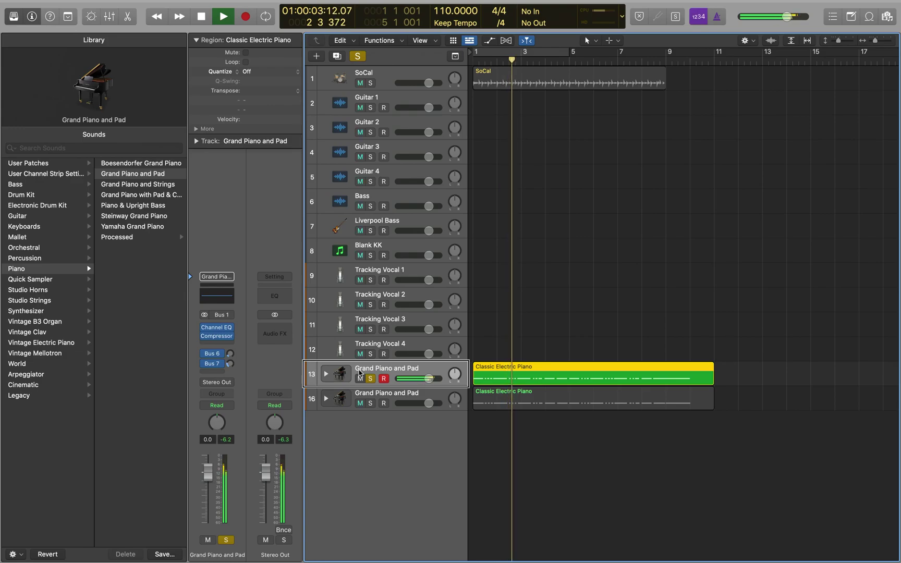
pyautogui.press('space')
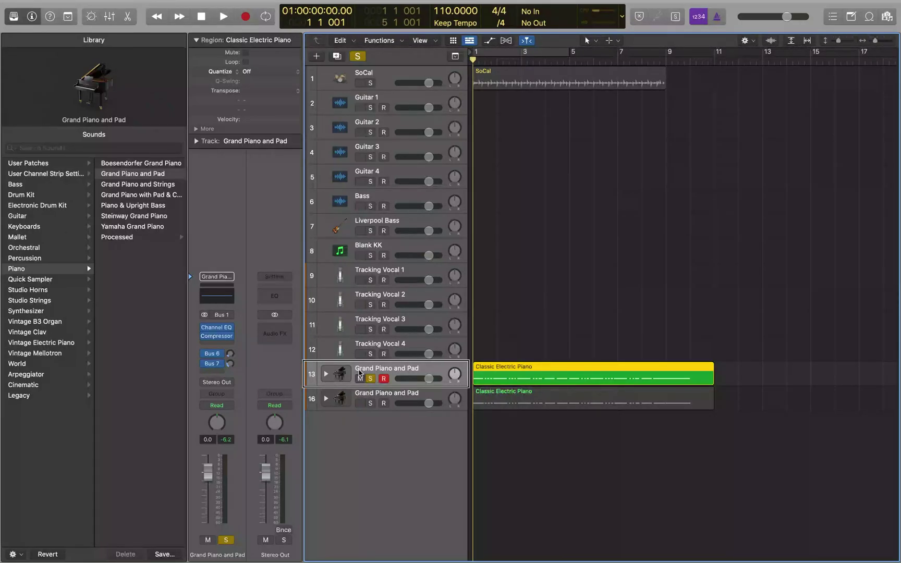
pyautogui.press('Down')
pyautogui.press('space')
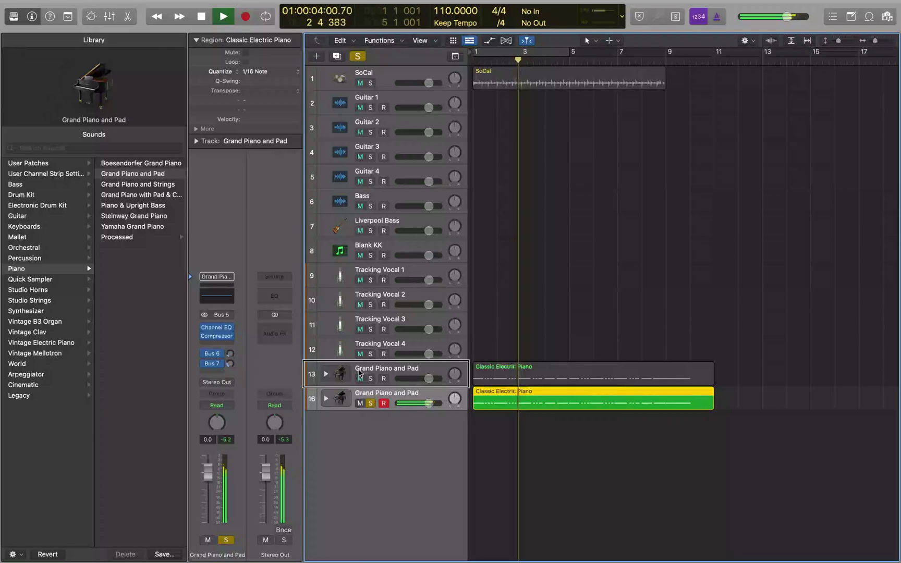
pyautogui.press('space')
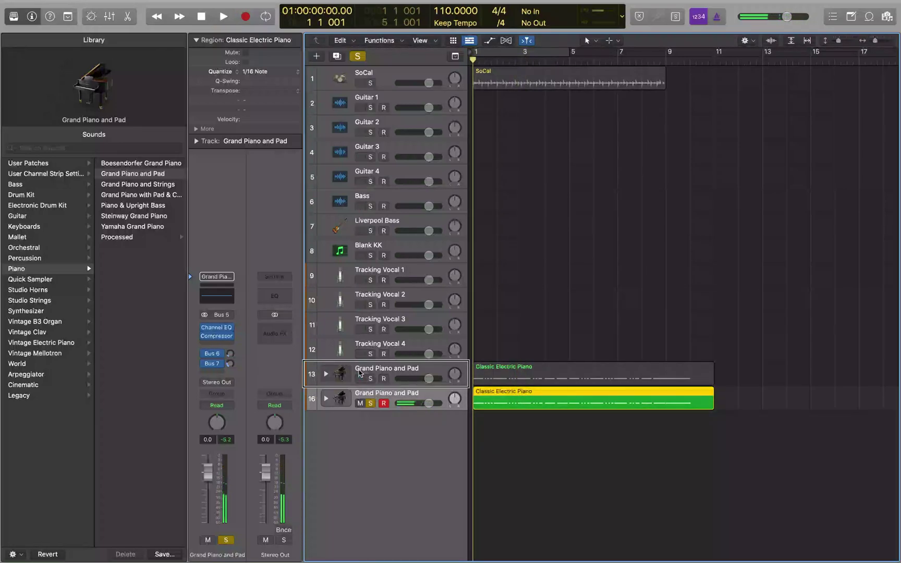
pyautogui.click(359, 372)
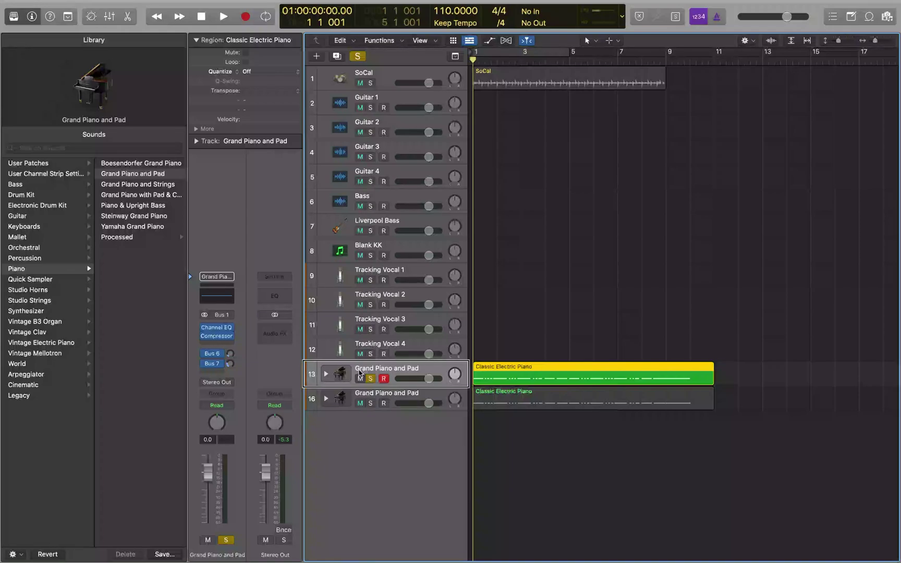
pyautogui.press('space')
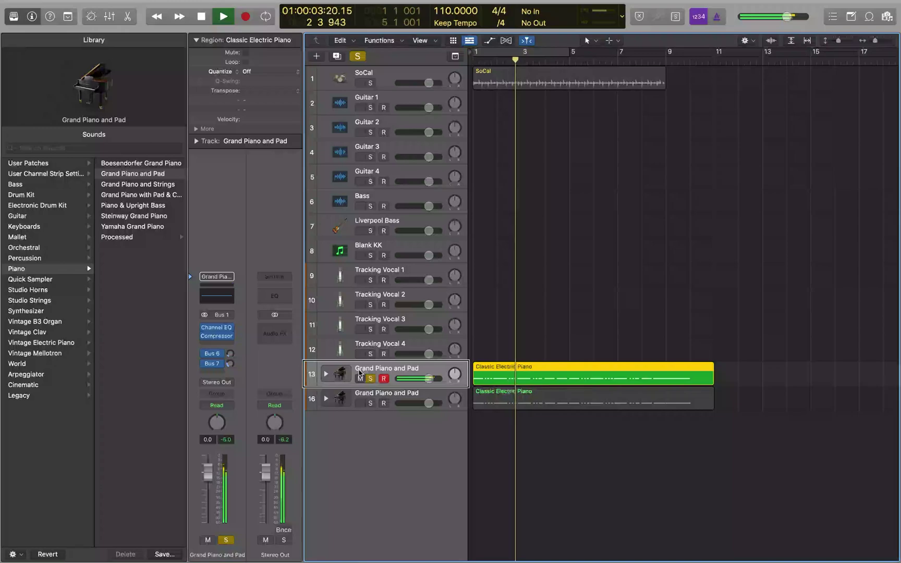
pyautogui.press('space')
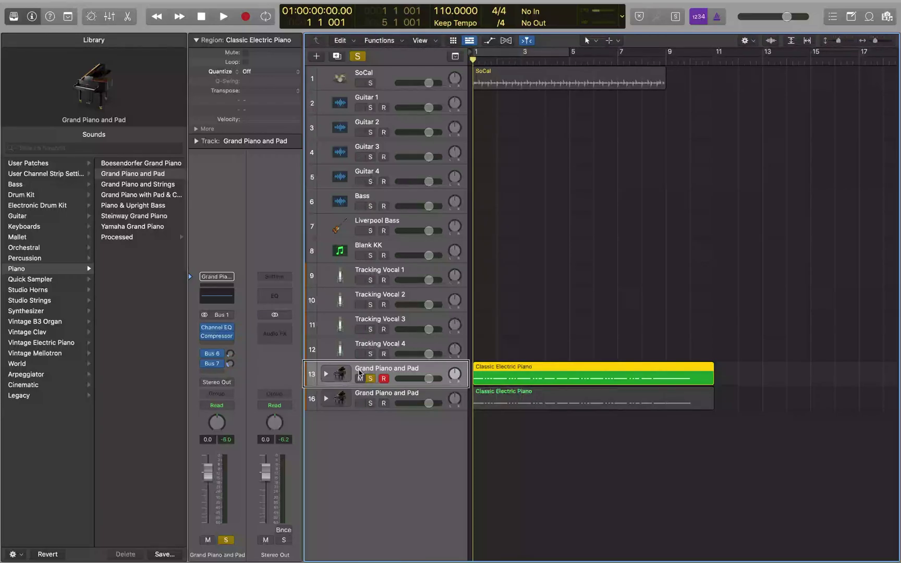
# Quantize the piano region to 1/16 notes and listen to the result
pyautogui.press('q')
pyautogui.press('space')
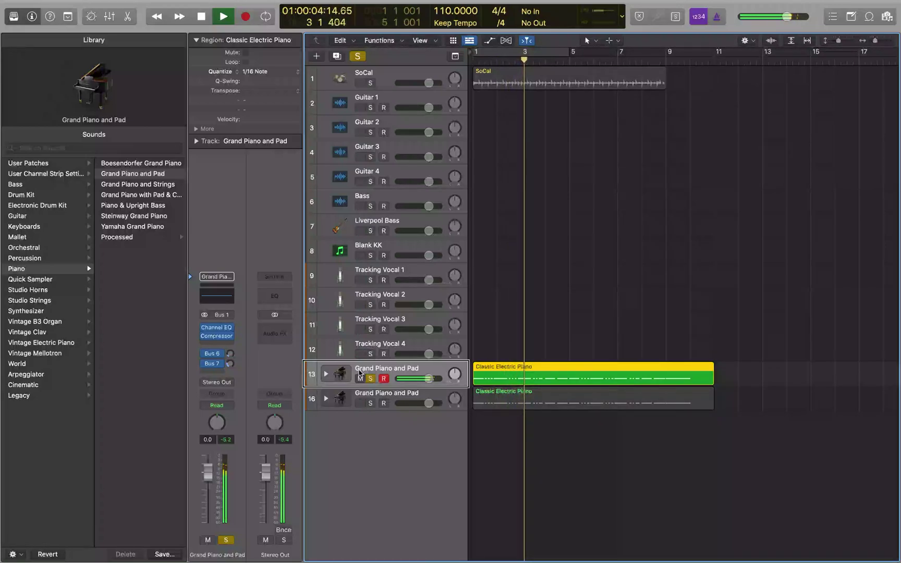
pyautogui.press('space')
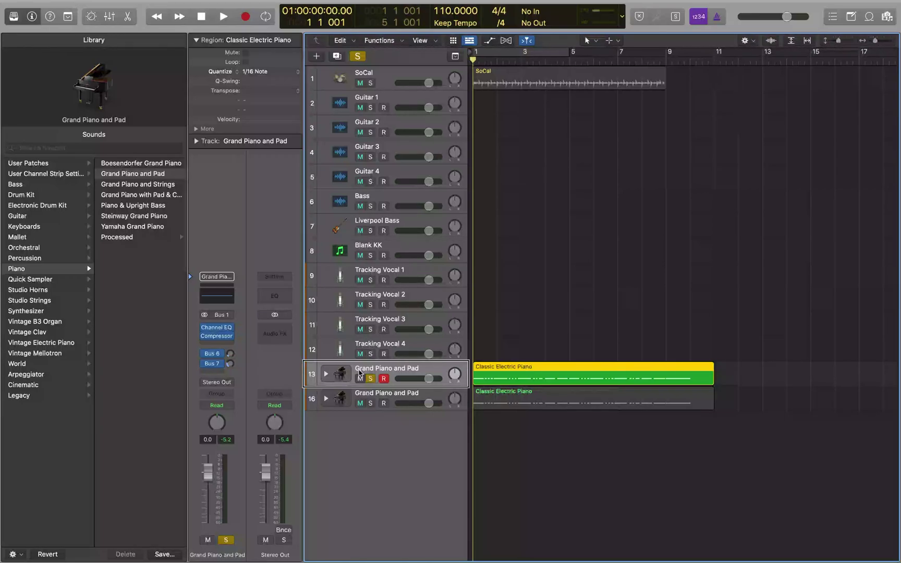
pyautogui.press('space')
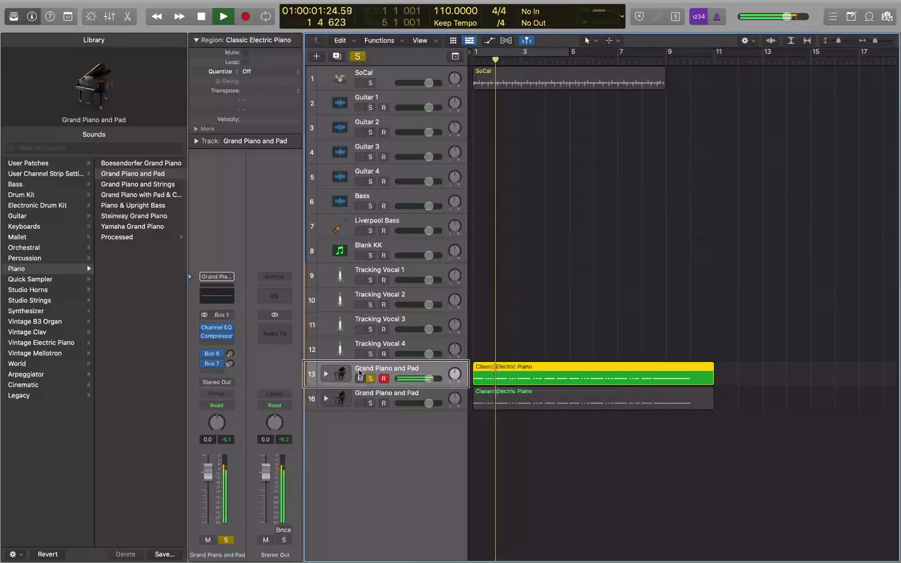
pyautogui.press('space')
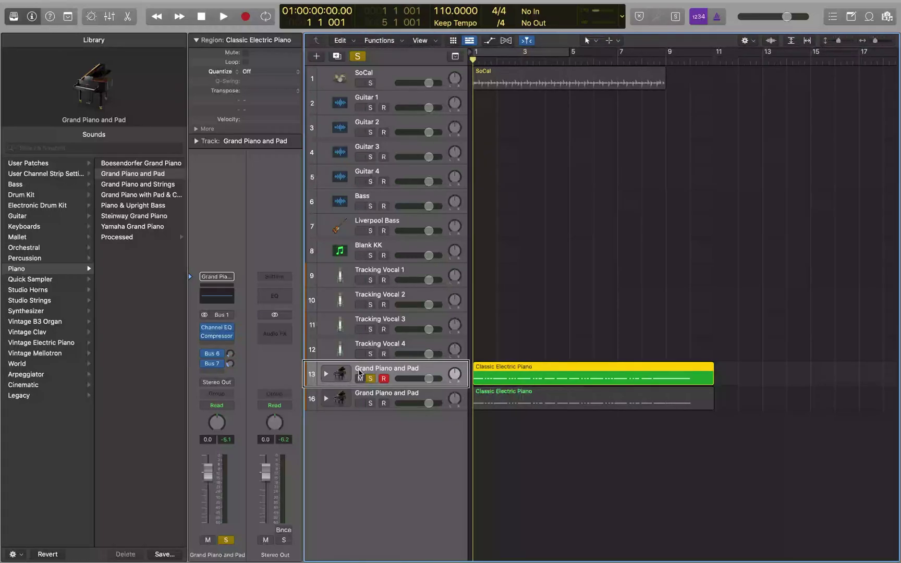
# Open the region's Event List and locate the first note starting early at 0 4 865
pyautogui.press('super+0')
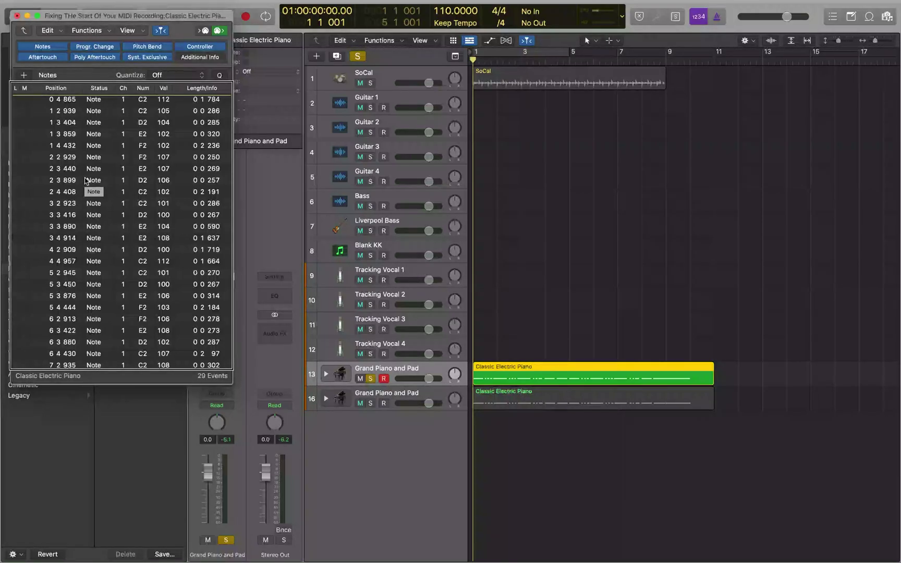
pyautogui.scroll(-3, 15, 360)
pyautogui.click(15, 362)
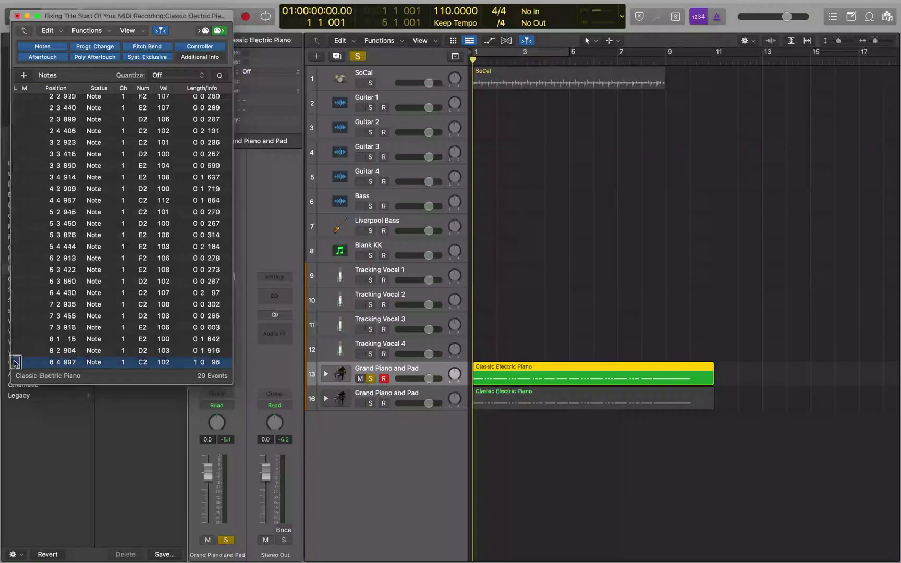
pyautogui.doubleClick(48, 351)
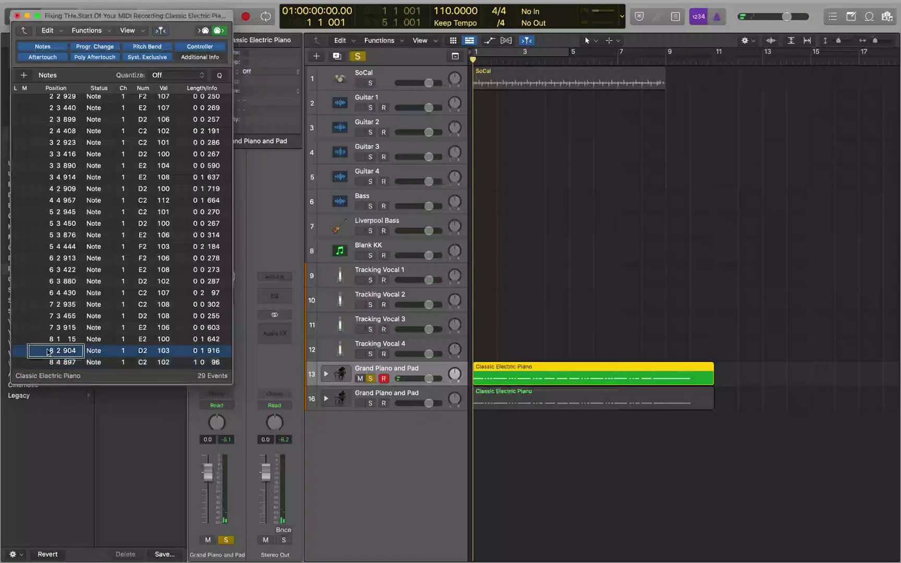
pyautogui.scroll(10, 15, 157)
pyautogui.click(14, 99)
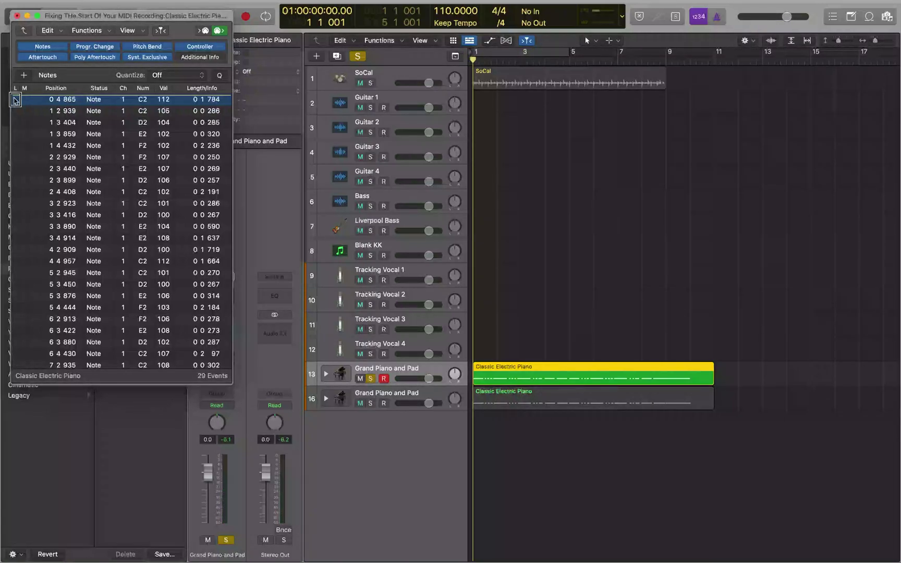
pyautogui.doubleClick(49, 100)
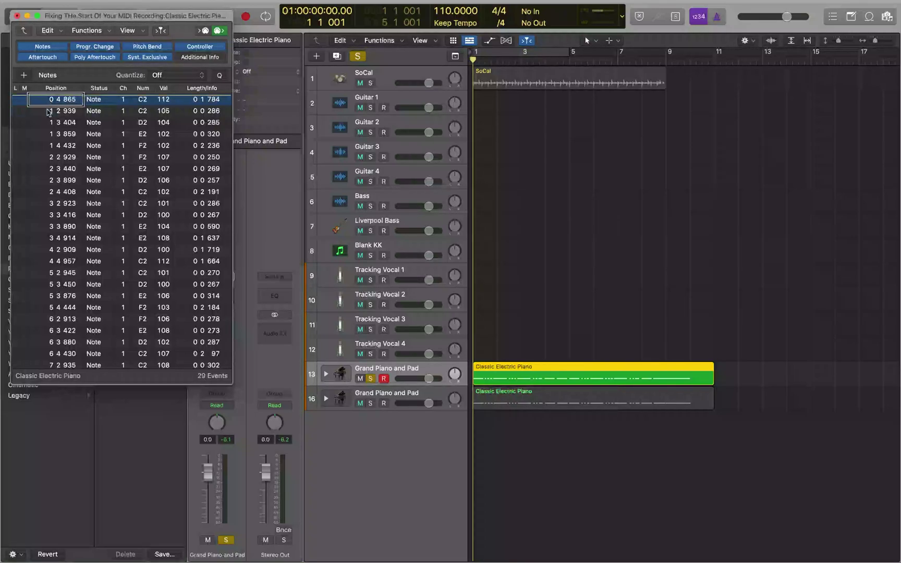
pyautogui.doubleClick(48, 111)
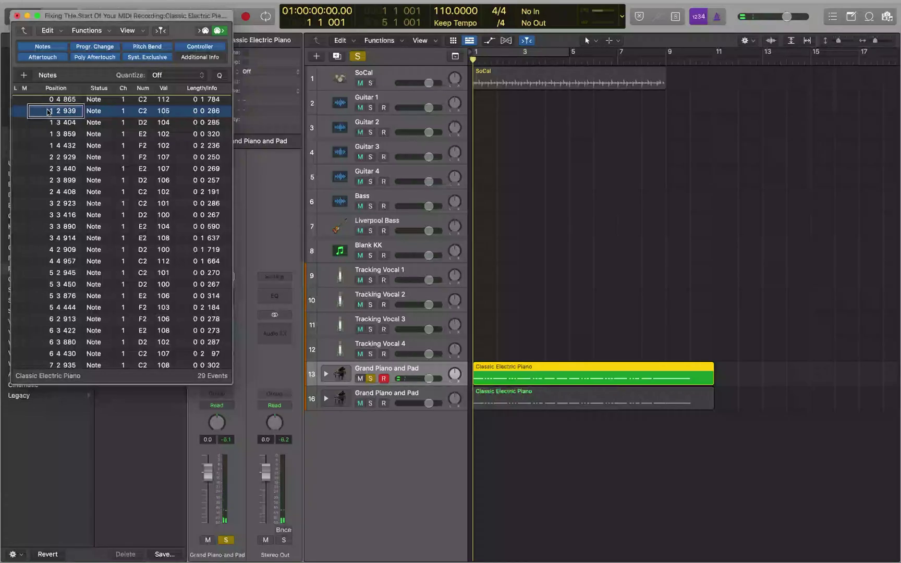
pyautogui.doubleClick(49, 99)
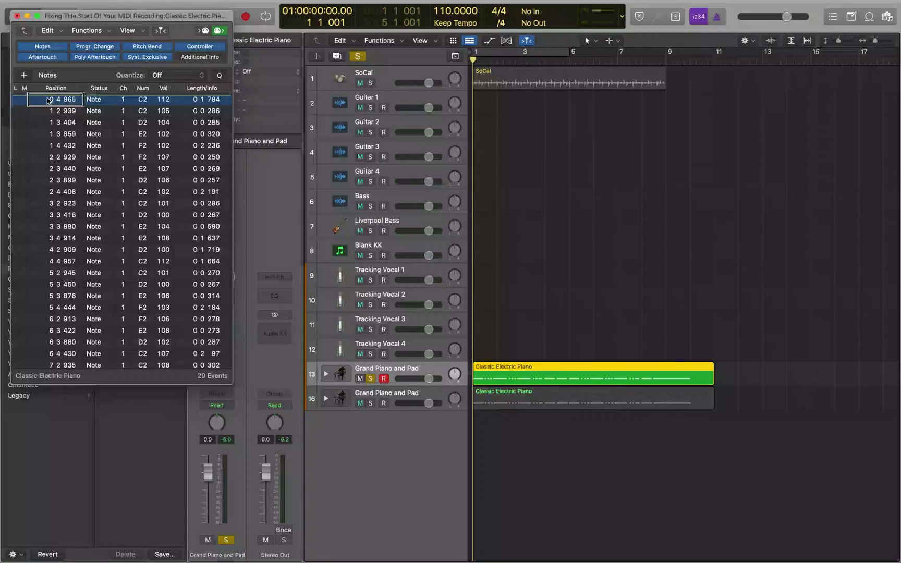
# Change the first C2 note's position from 0 4 865 to 1 1 1
pyautogui.doubleClick(56, 101)
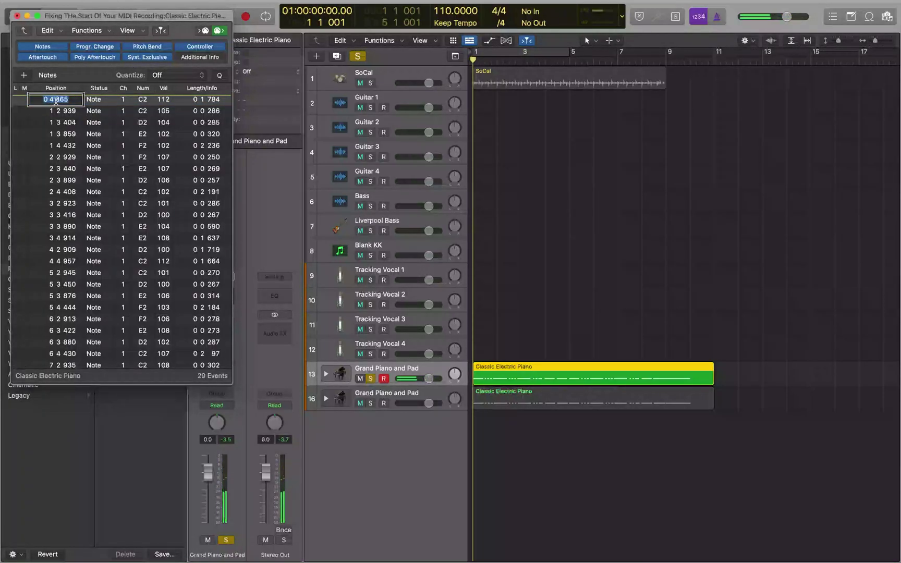
pyautogui.write('1 1 1')
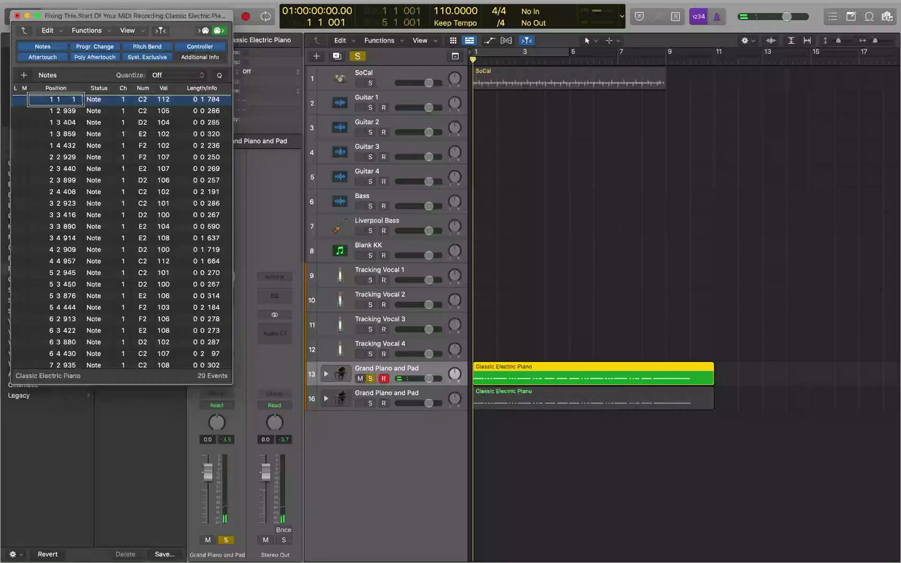
pyautogui.press('Return')
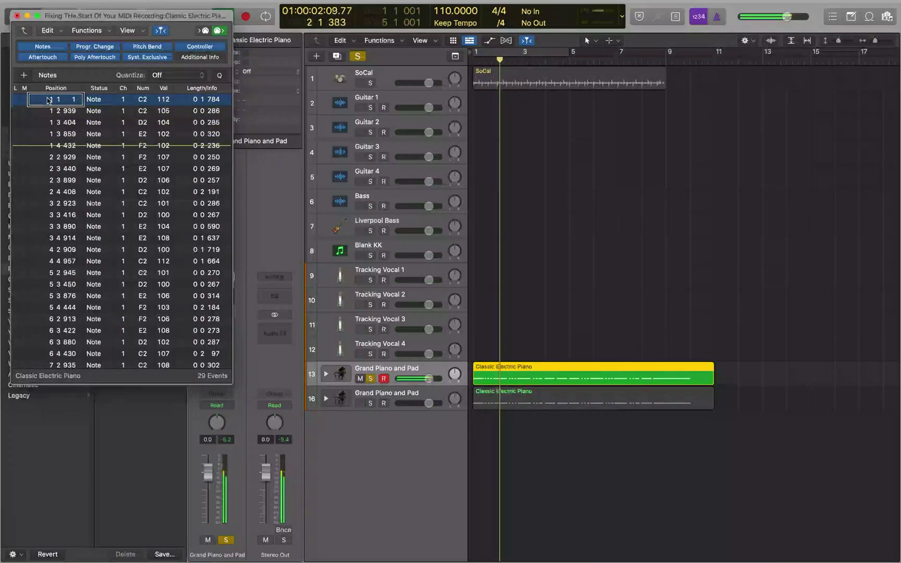
pyautogui.press('space')
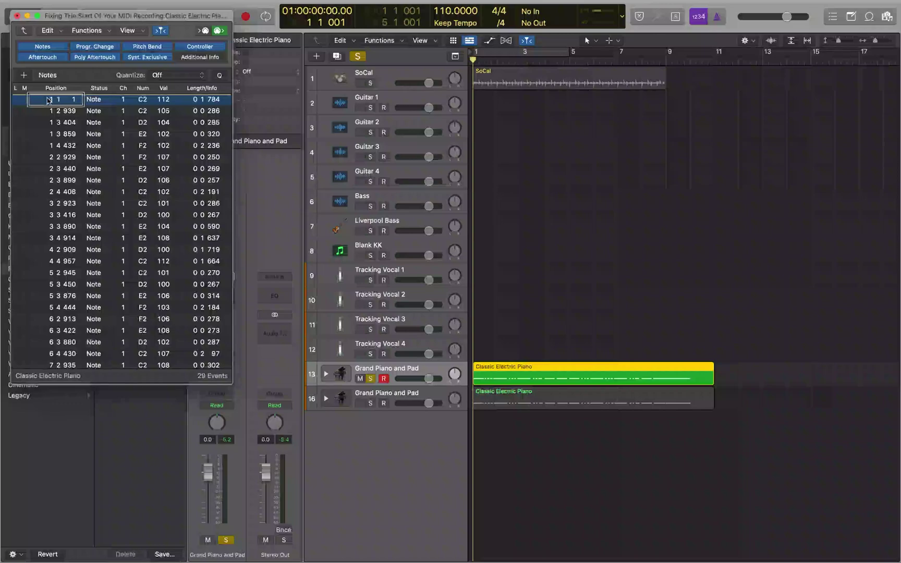
# Close the Event List, play back to check the fix, and view the region in the Piano Roll
pyautogui.press('super+w')
pyautogui.press('space')
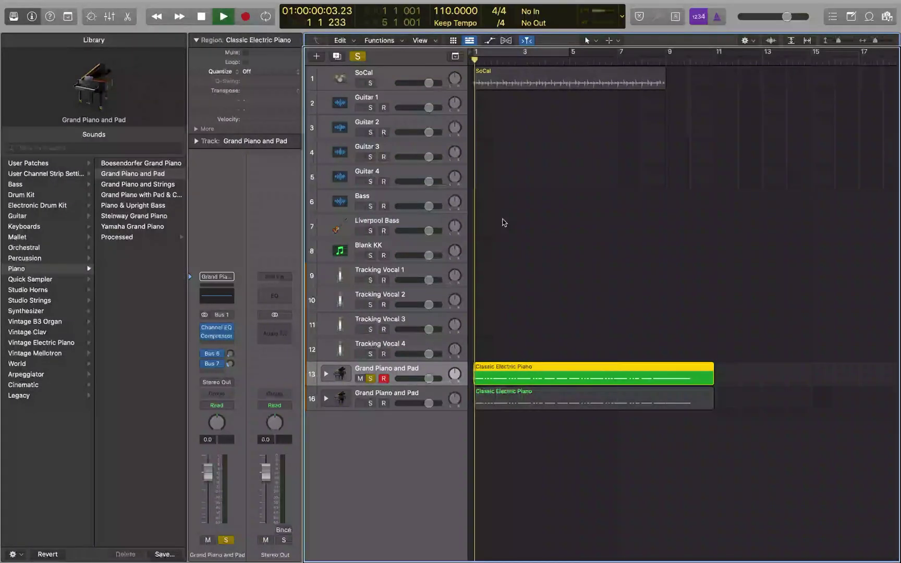
pyautogui.press('space')
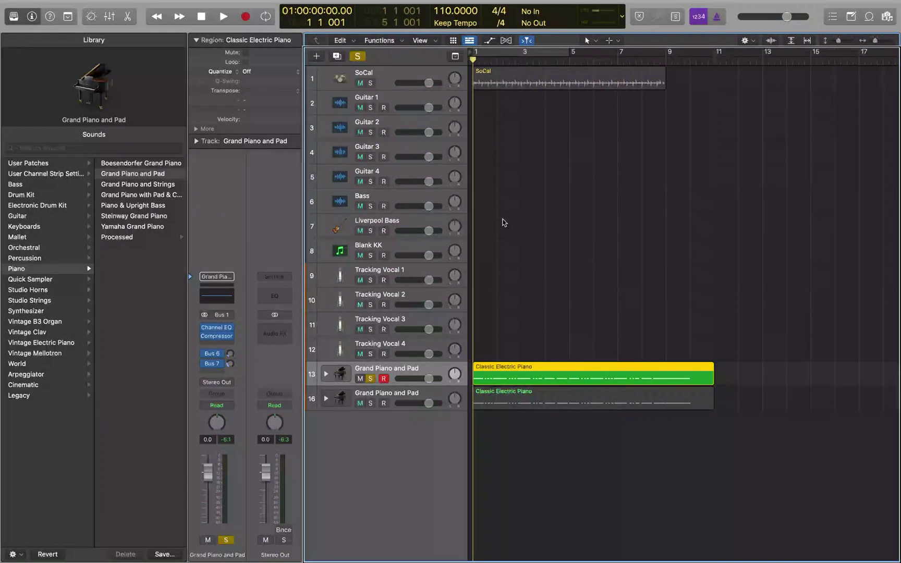
pyautogui.press('super+4')
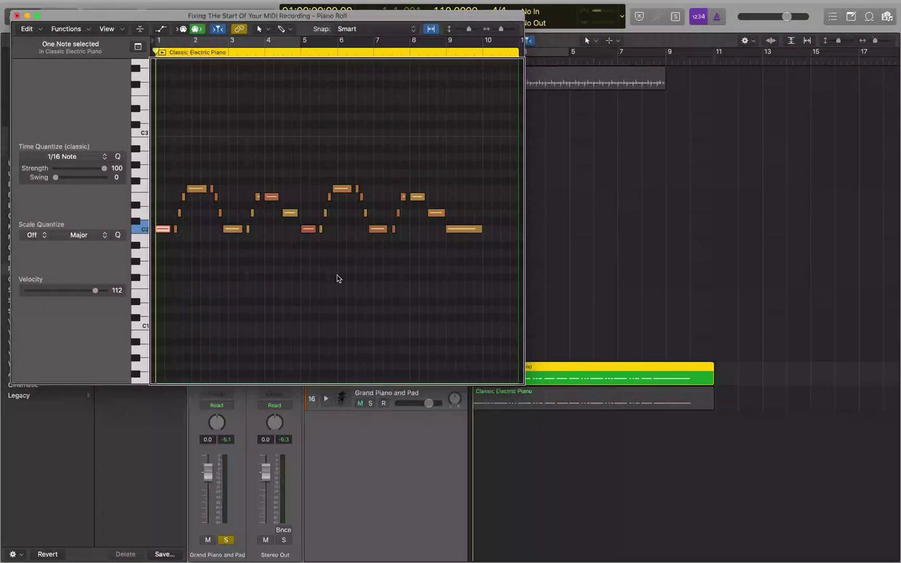
pyautogui.moveTo(161, 230)
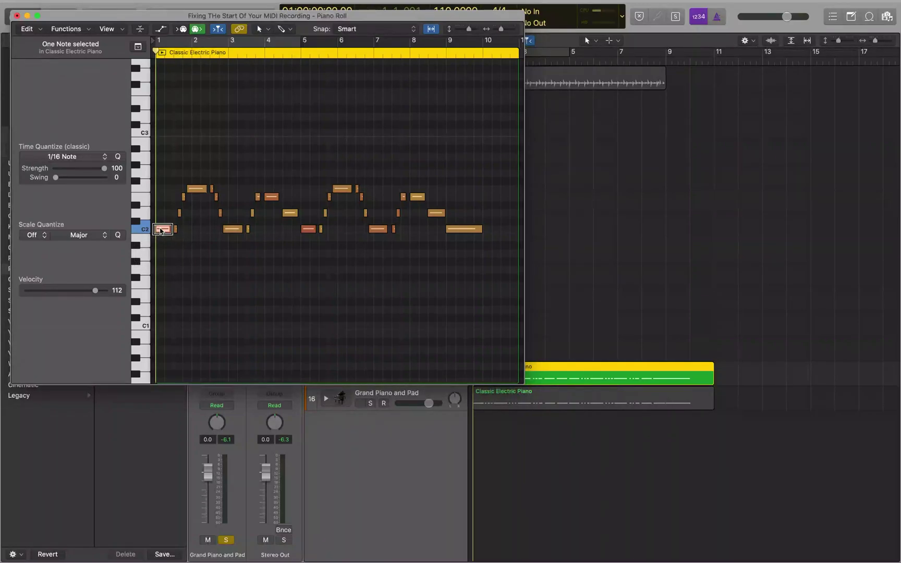
pyautogui.click(175, 229)
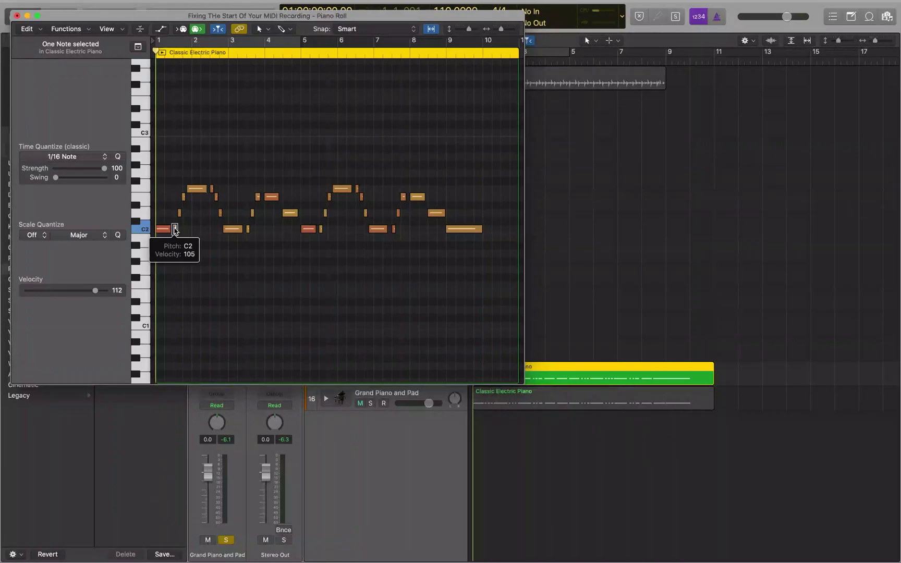
pyautogui.click(162, 229)
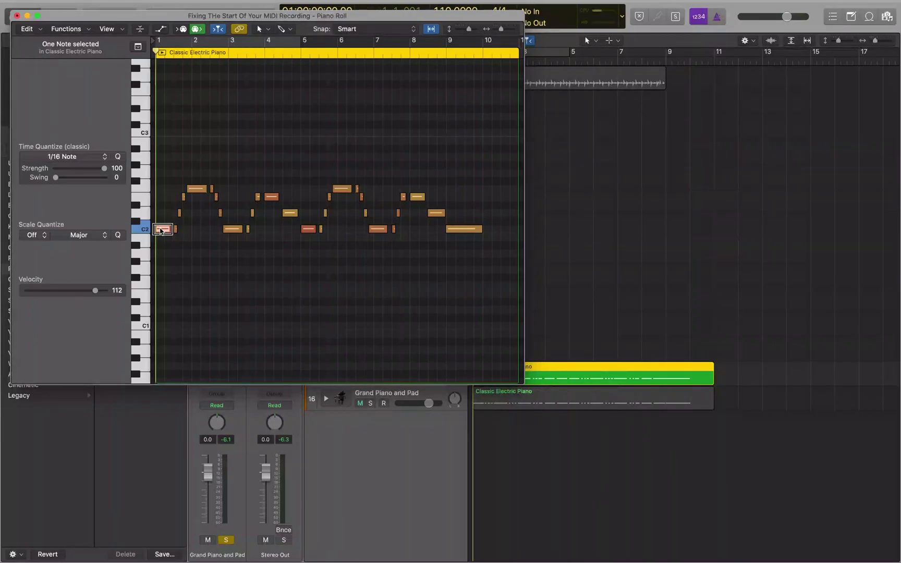
pyautogui.click(161, 231)
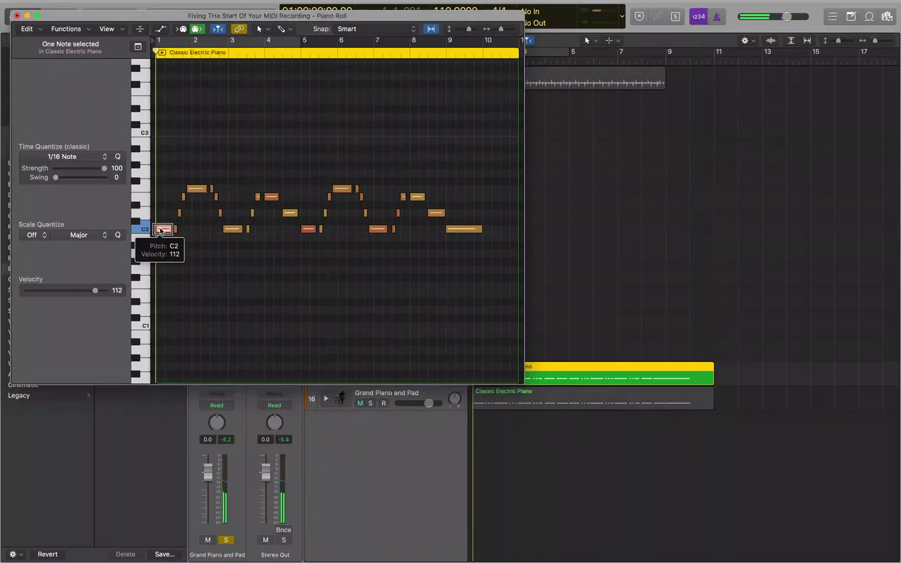
pyautogui.moveTo(161, 231); pyautogui.dragTo(162, 232)
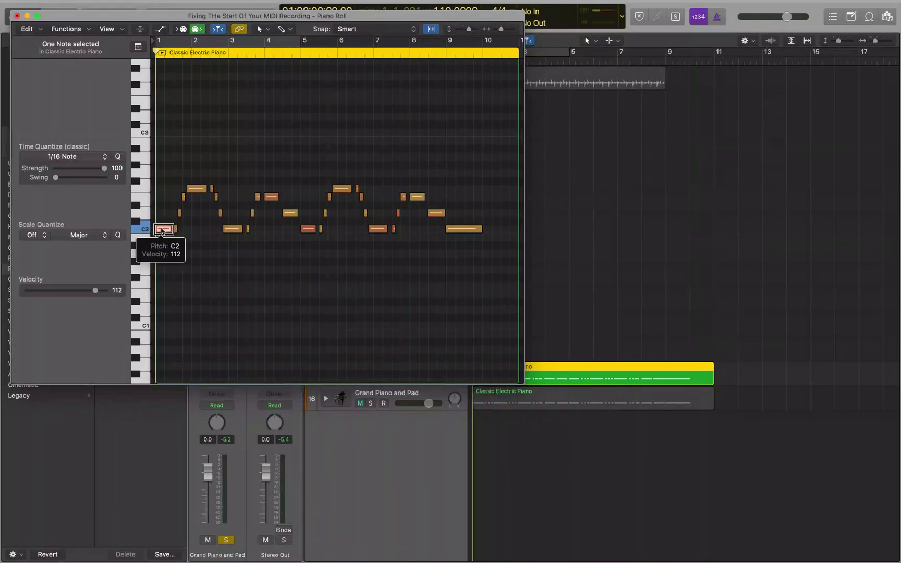
pyautogui.moveTo(162, 231); pyautogui.dragTo(162, 231)
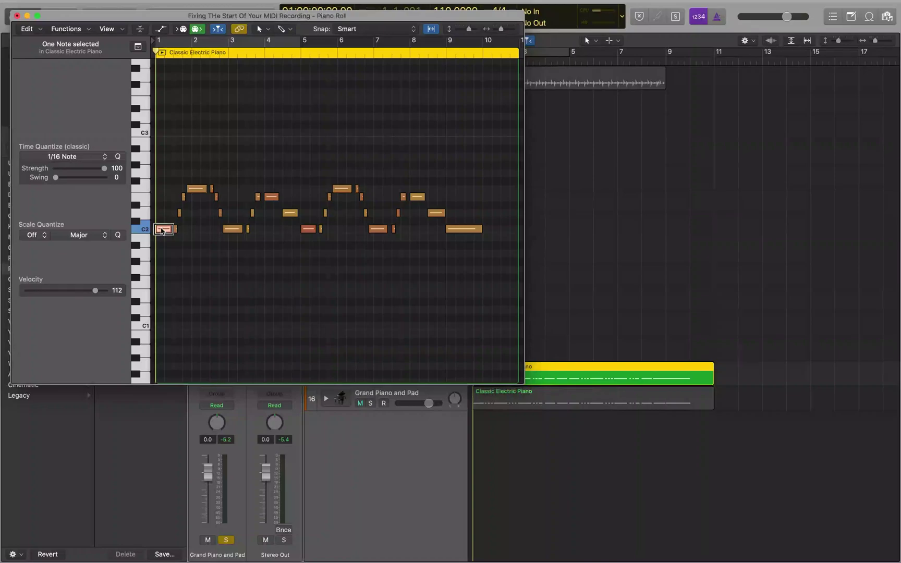